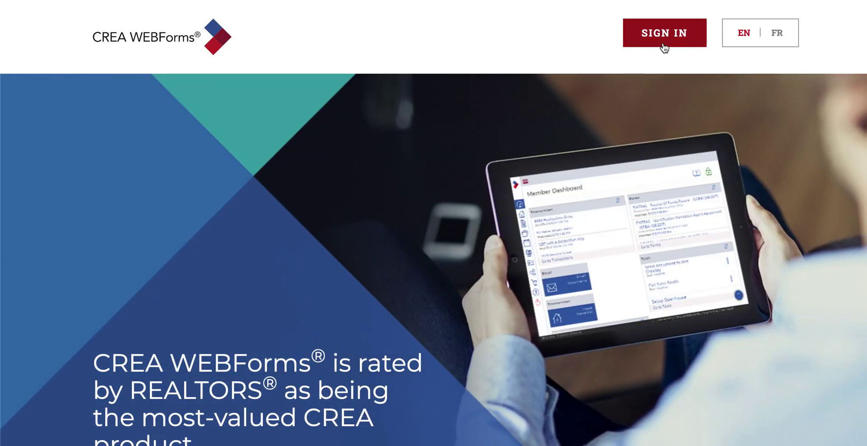
Step: Sign in from the CREA WEBForms home page to reach the TransactionDesk Broker Dashboard
left_click(664, 43)
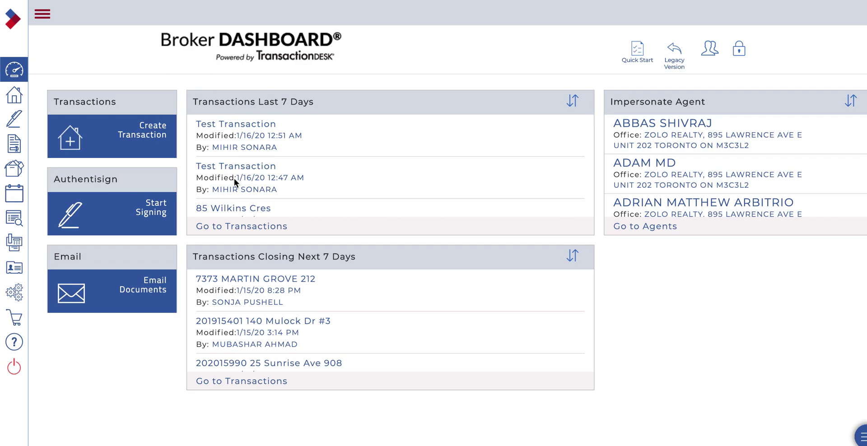
Step: Begin a new transaction and name it 'Tenant Name - Property Address'
left_click(144, 140)
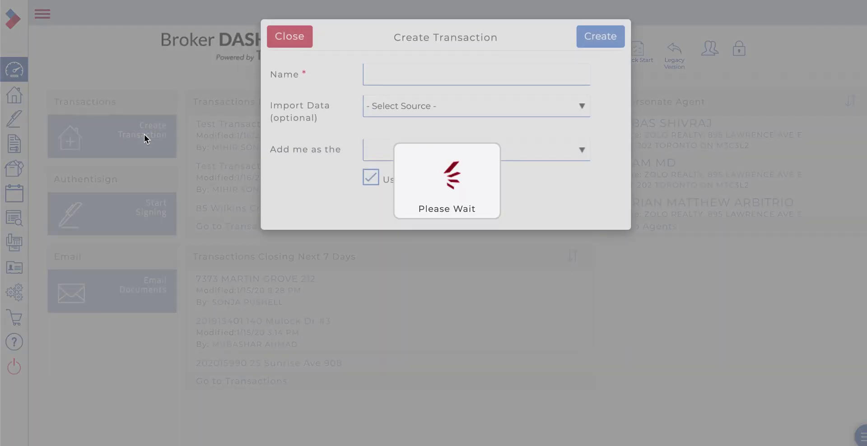
left_click_drag(392, 43, 502, 35)
left_click(503, 34)
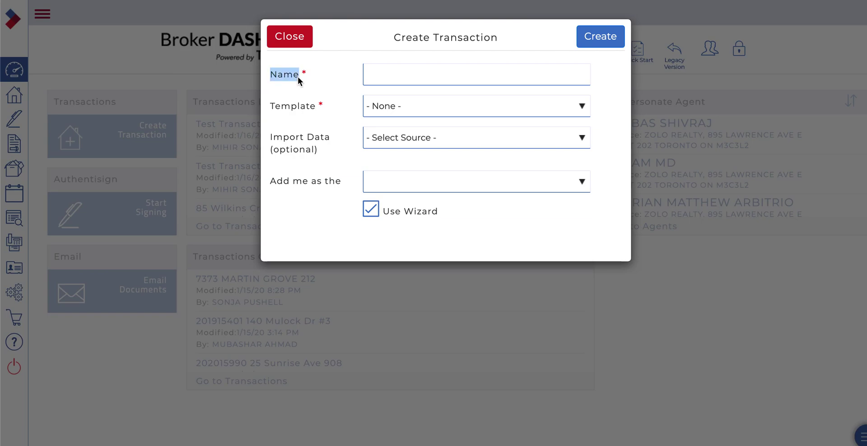
left_click(313, 108)
left_click(406, 75)
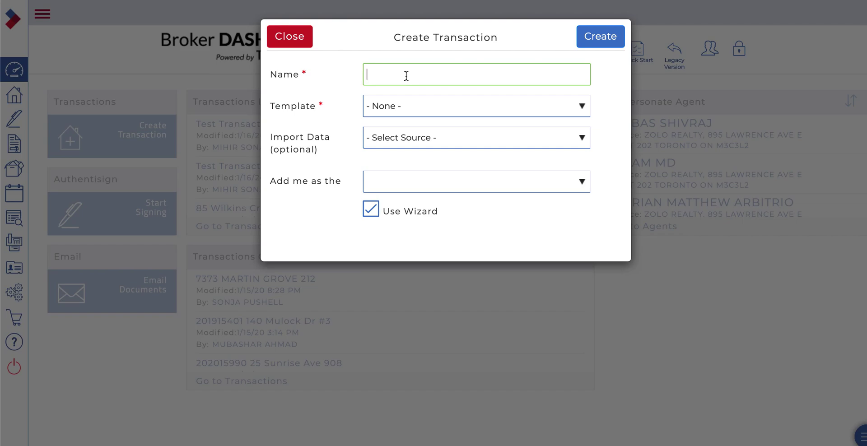
type("TE")
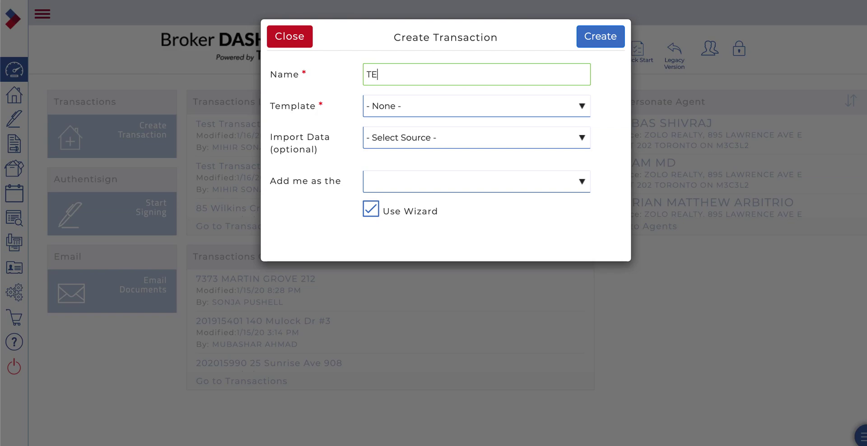
type("na")
key("BackSpace")
key("BackSpace")
key("BackSpace")
type("enant Name - ")
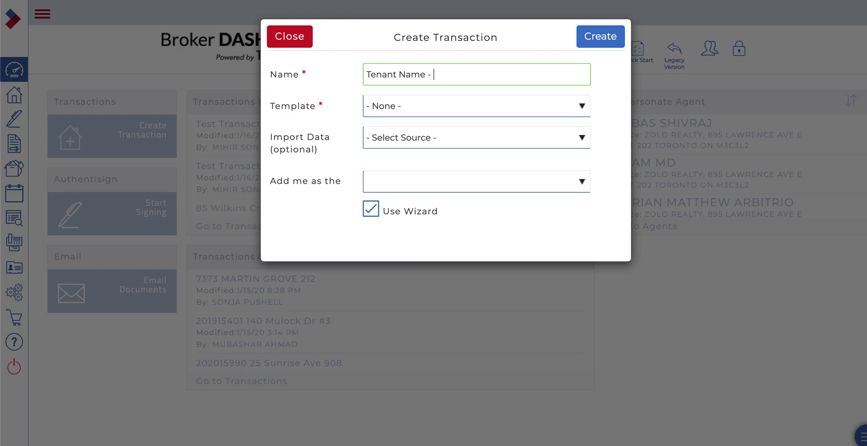
type("Property Address")
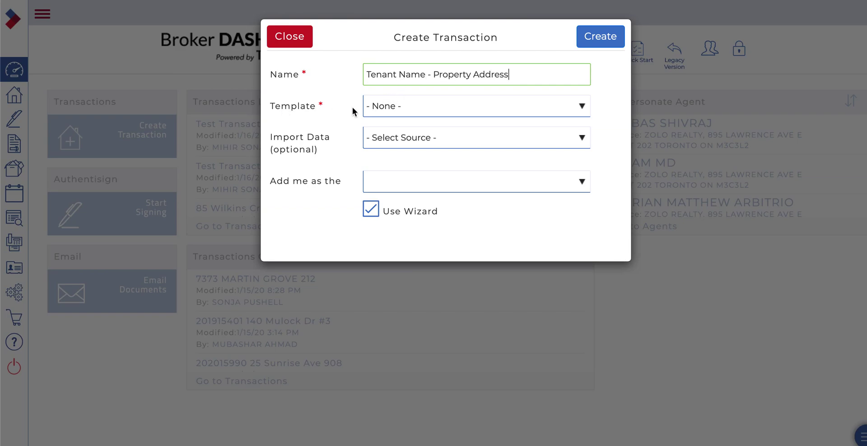
left_click(384, 108)
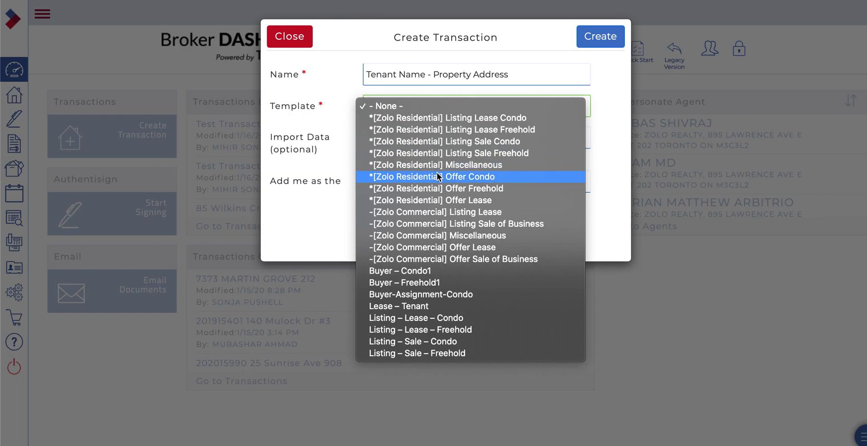
Step: Create the transaction from the '*[Zolo Residential] Offer Lease' template, wizard off, importing Toronto MLS N4650973
left_click(440, 201)
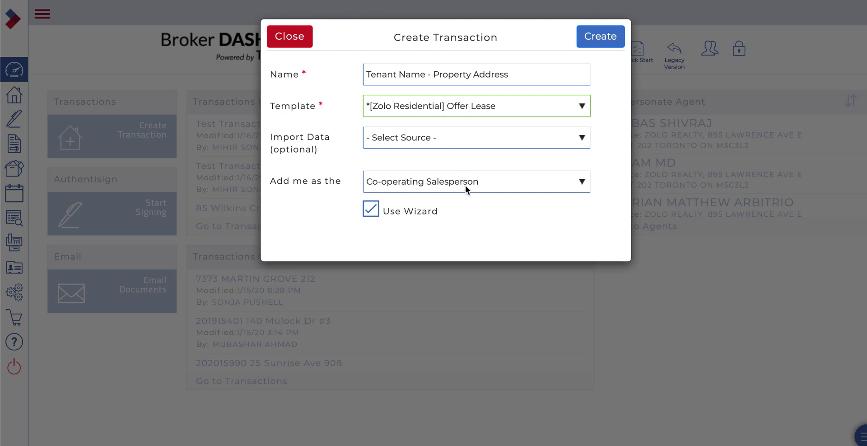
left_click(370, 210)
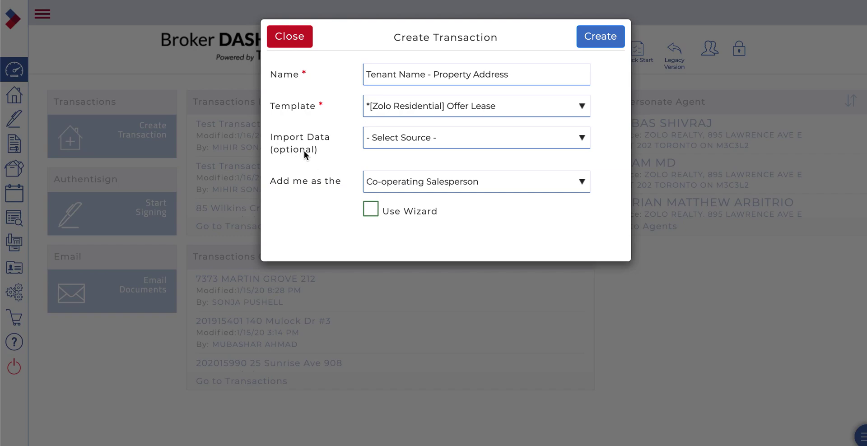
left_click(380, 143)
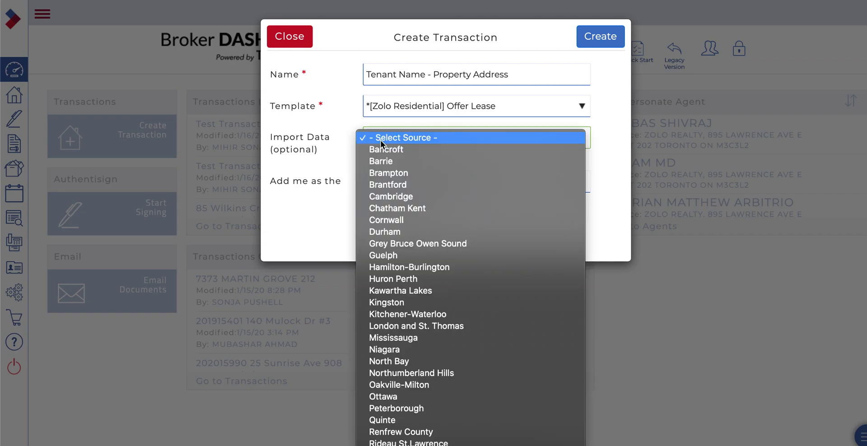
scroll(380, 141, "down", 3)
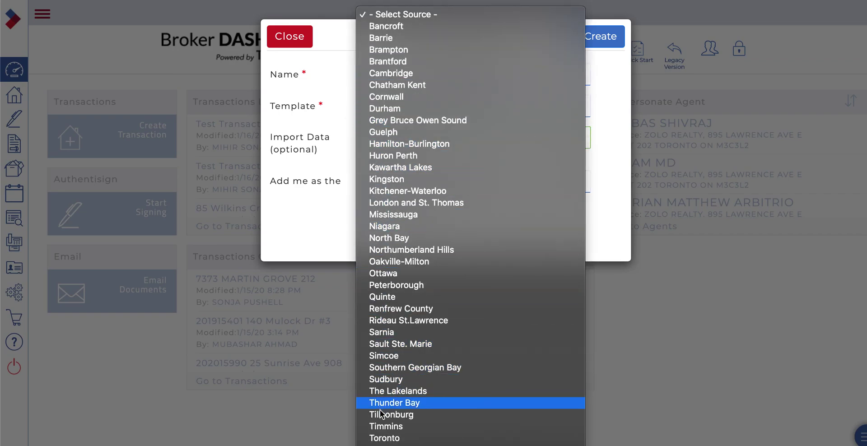
left_click(384, 438)
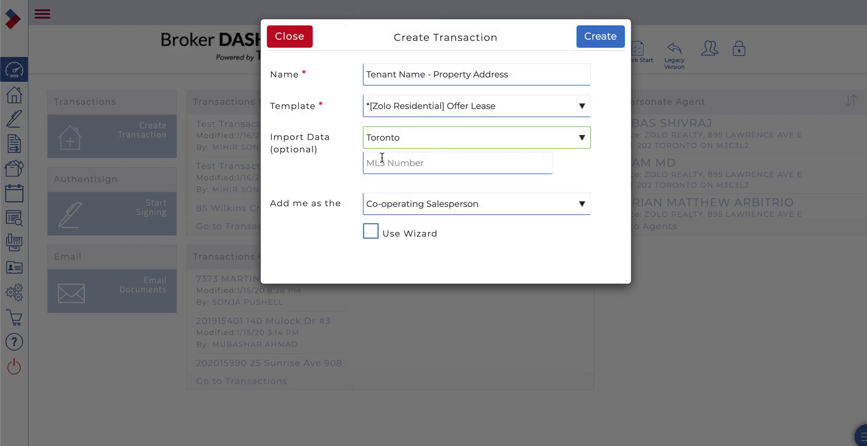
left_click(390, 159)
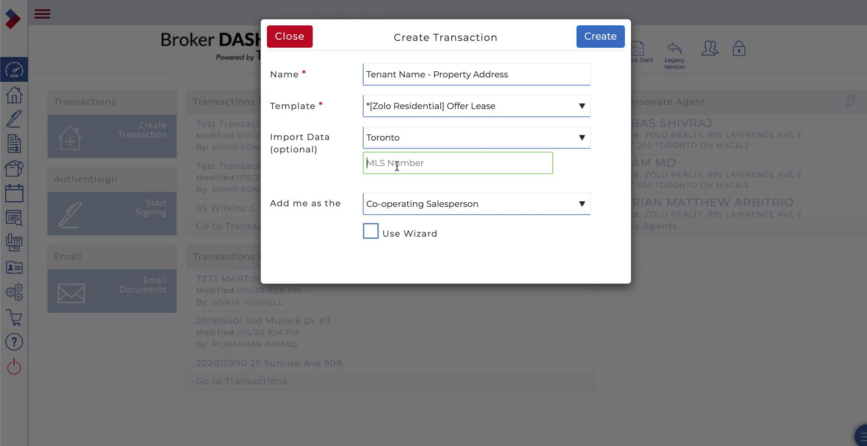
type("N4650373")
left_click(600, 42)
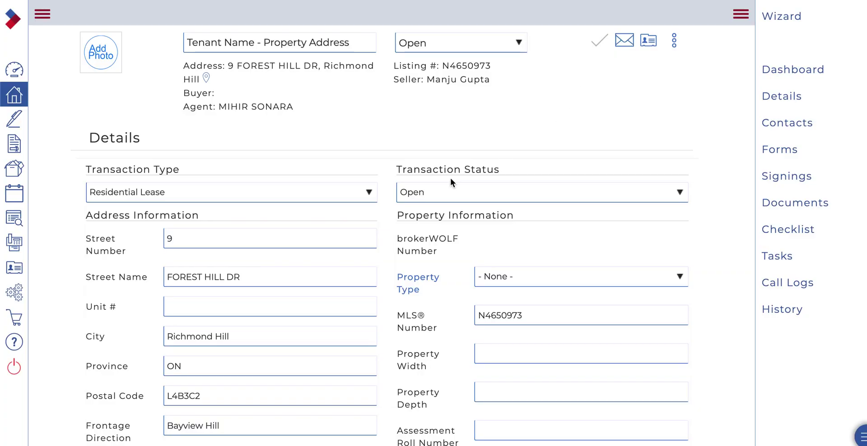
scroll(224, 161, "down", 3)
scroll(225, 161, "up", 2)
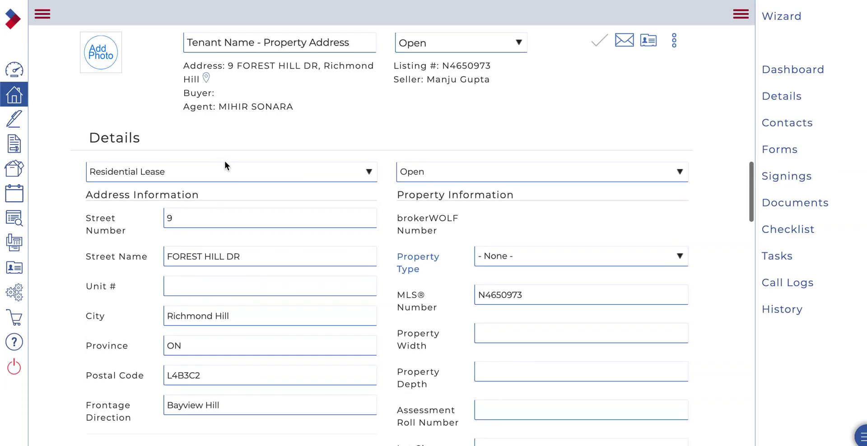
scroll(224, 160, "down", 1)
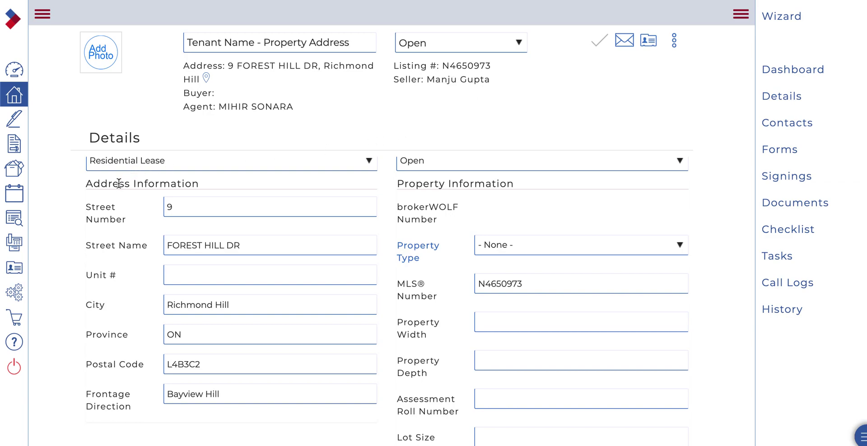
scroll(117, 184, "up", 1)
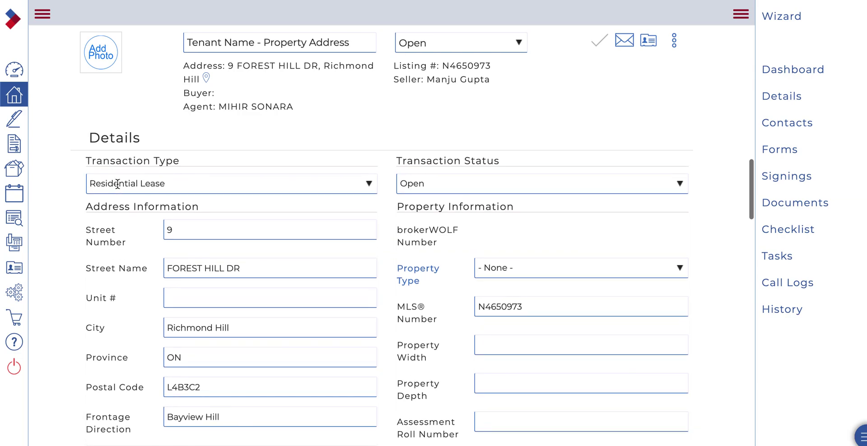
scroll(117, 184, "down", 1)
scroll(118, 184, "down", 1)
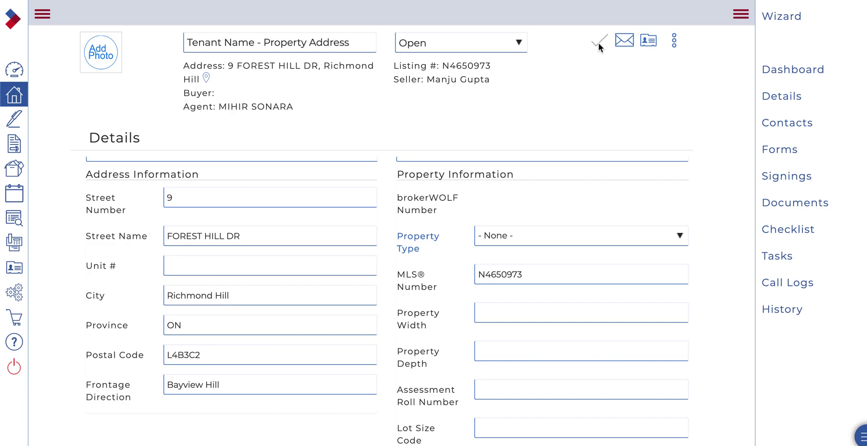
scroll(521, 208, "up", 1)
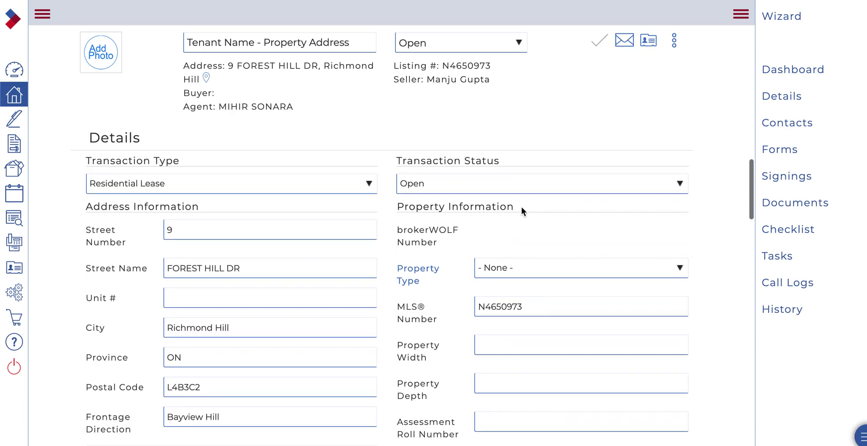
left_click(767, 155)
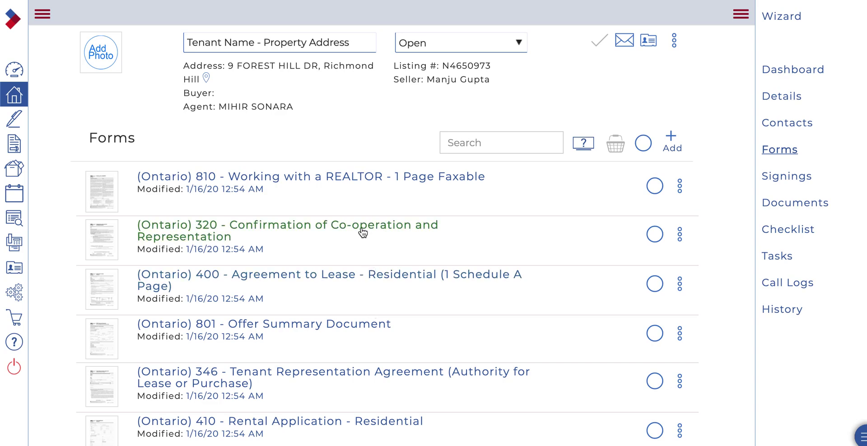
Step: Open Form 320 Confirmation of Co-operation and Representation from the transaction's forms list
left_click(297, 232)
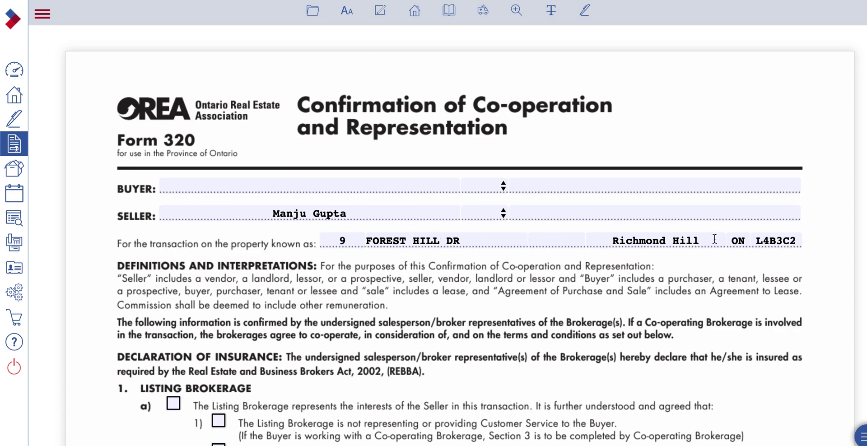
Step: Enter 'Tenant Name' as the Buyer on Form 320 and review the whole form
left_click(308, 185)
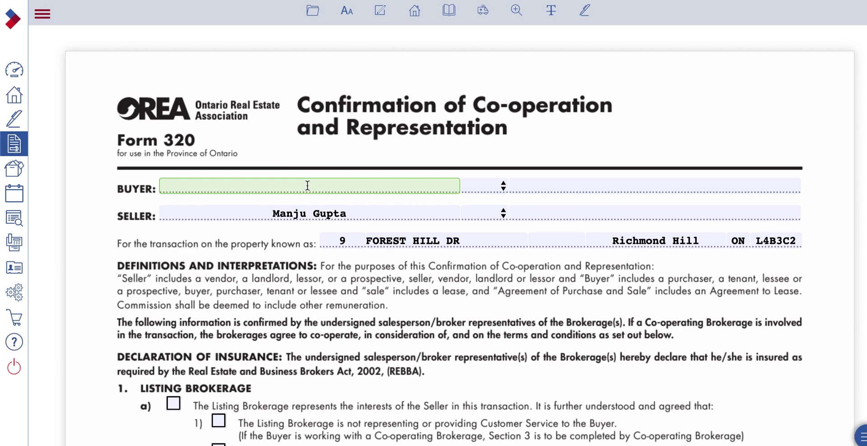
type("Tenant Name")
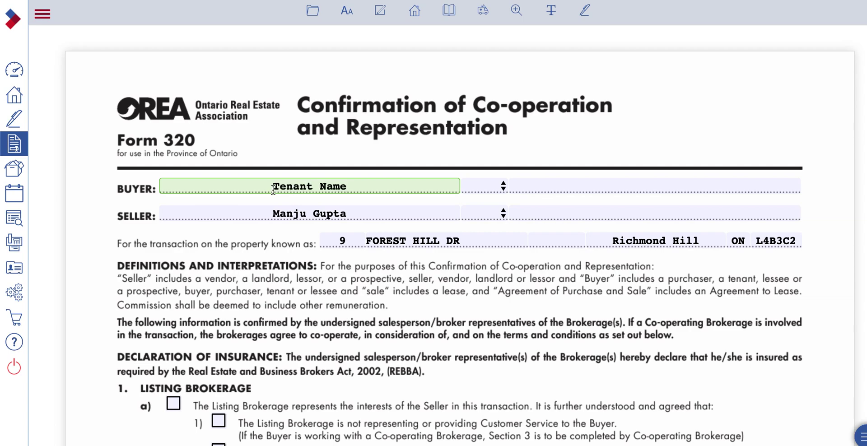
scroll(273, 189, "down", 5)
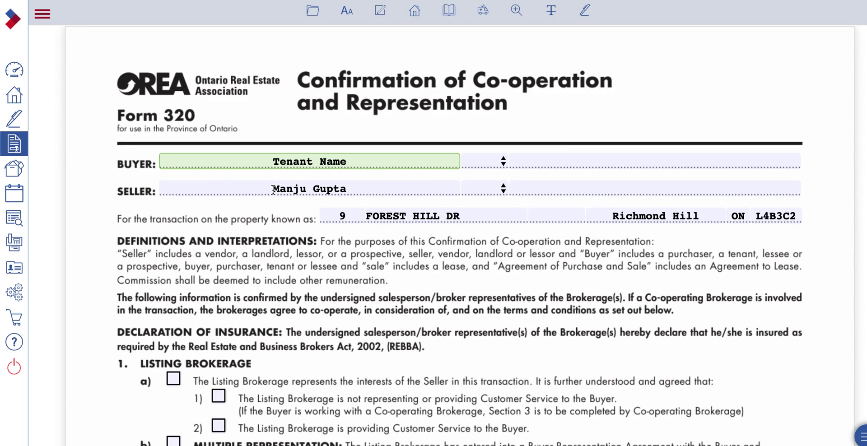
scroll(274, 189, "down", 7)
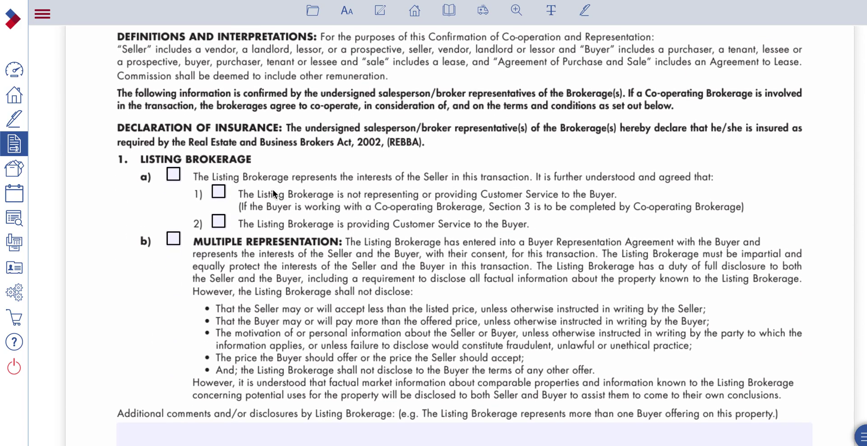
scroll(273, 190, "down", 8)
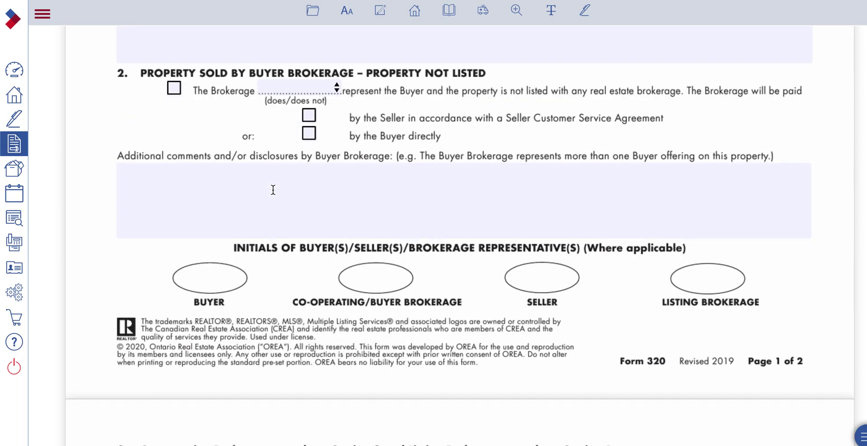
scroll(273, 189, "down", 5)
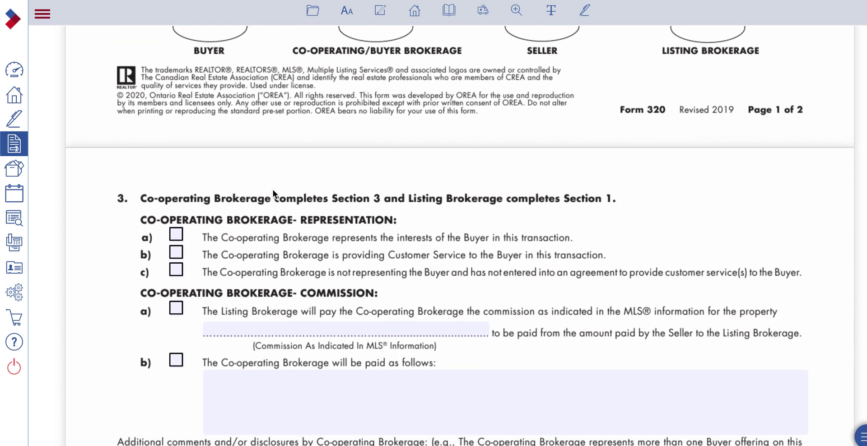
scroll(273, 194, "up", 10)
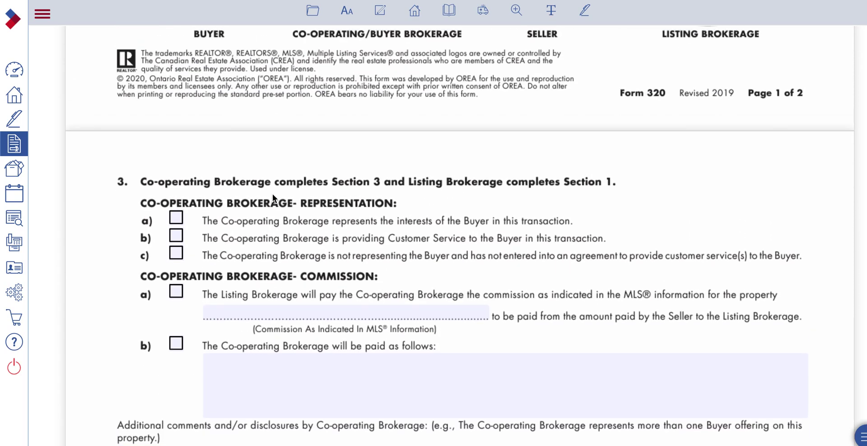
scroll(274, 194, "up", 14)
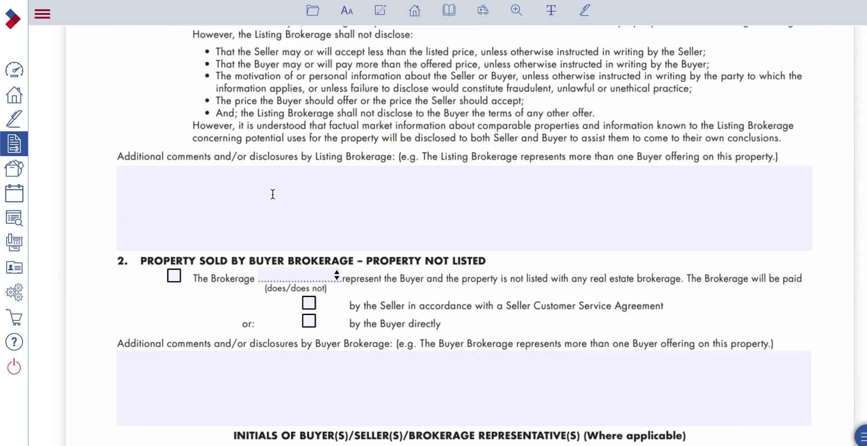
scroll(273, 194, "up", 2)
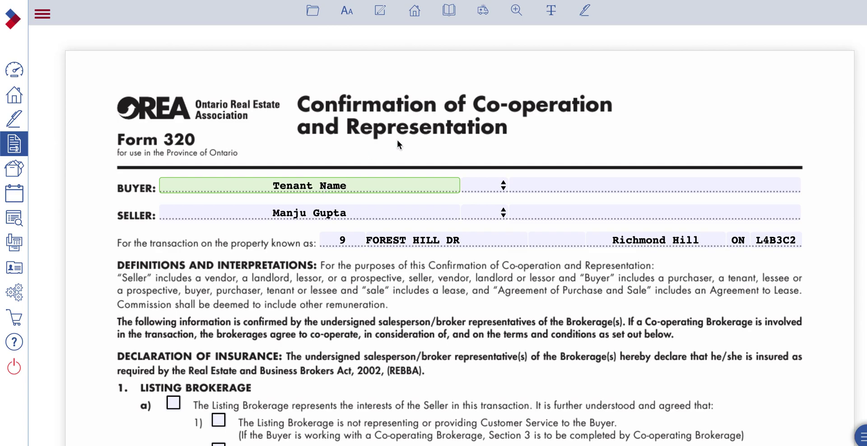
left_click(417, 17)
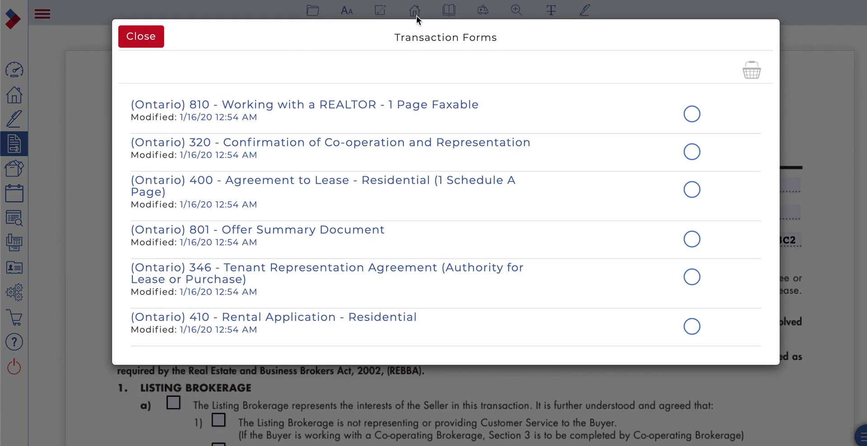
left_click(354, 181)
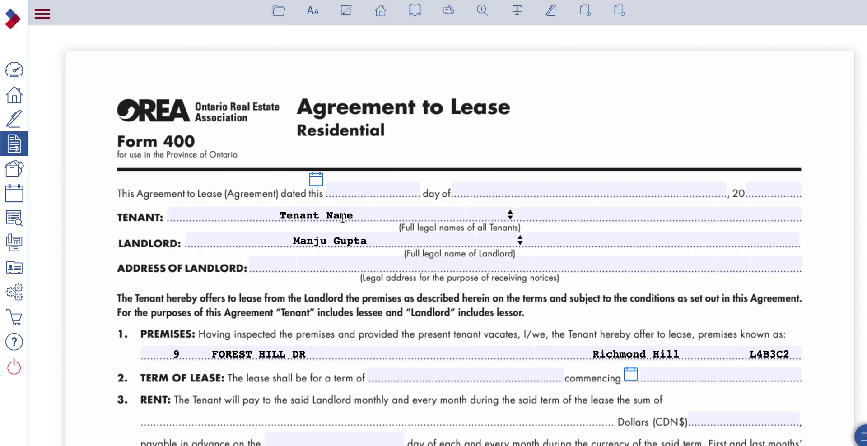
scroll(343, 219, "down", 1)
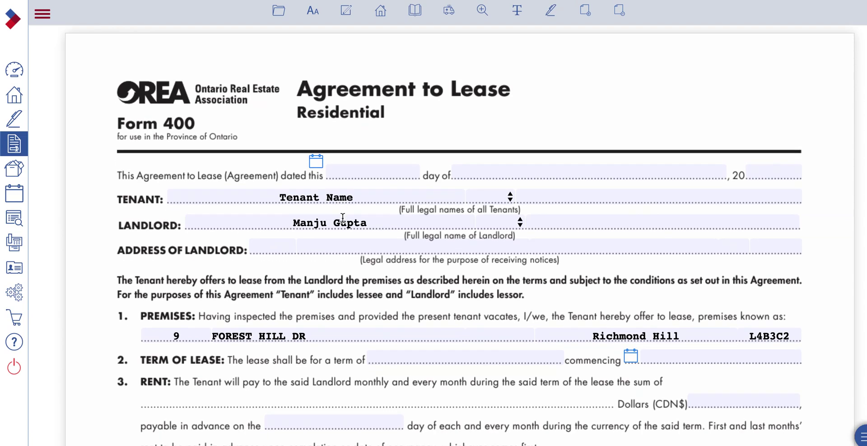
scroll(343, 219, "down", 1)
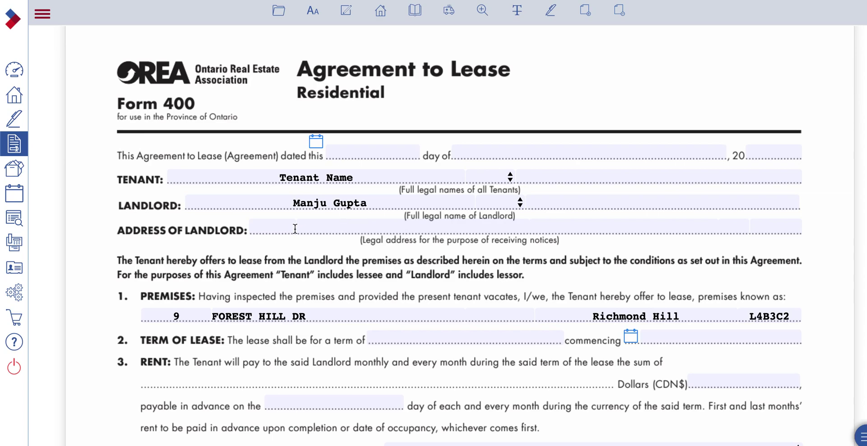
scroll(437, 257, "down", 3)
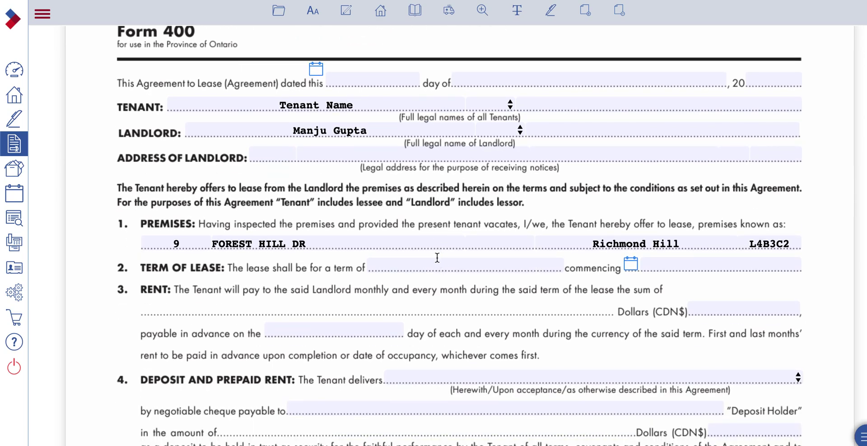
scroll(491, 269, "down", 2)
scroll(492, 270, "down", 4)
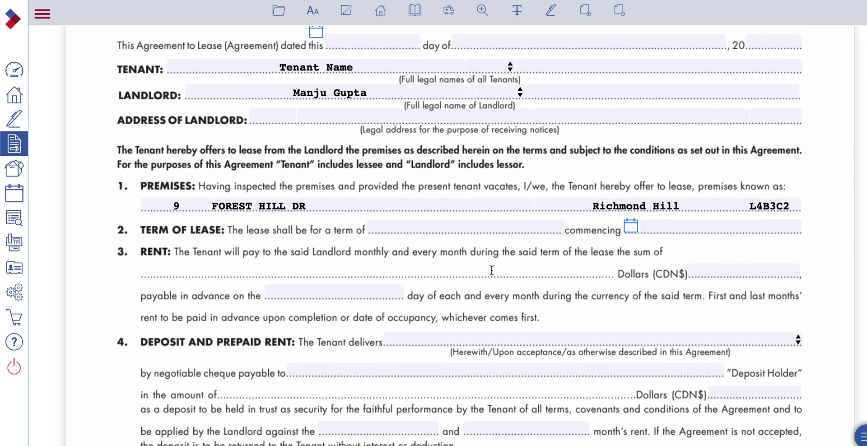
scroll(491, 271, "down", 3)
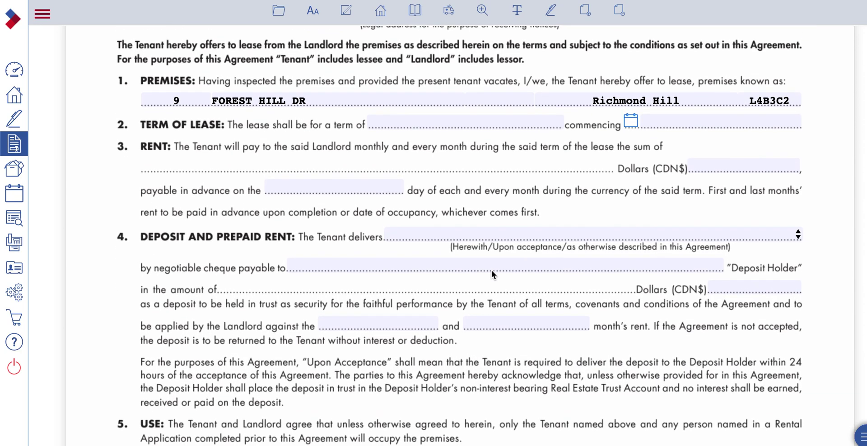
scroll(491, 270, "down", 5)
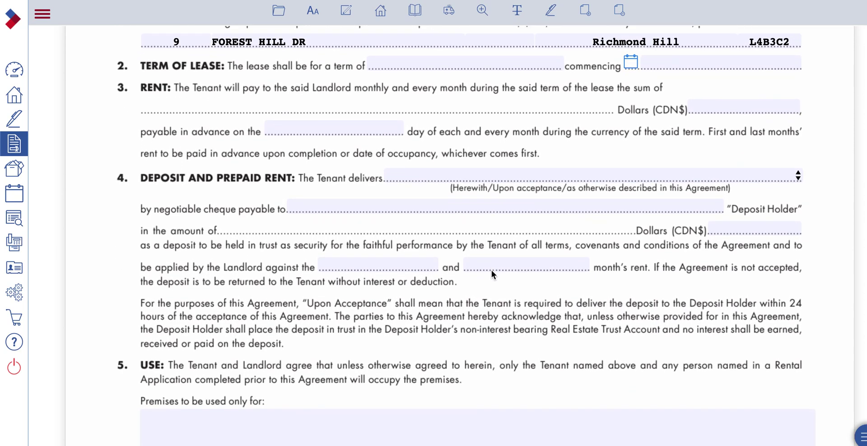
scroll(492, 271, "down", 9)
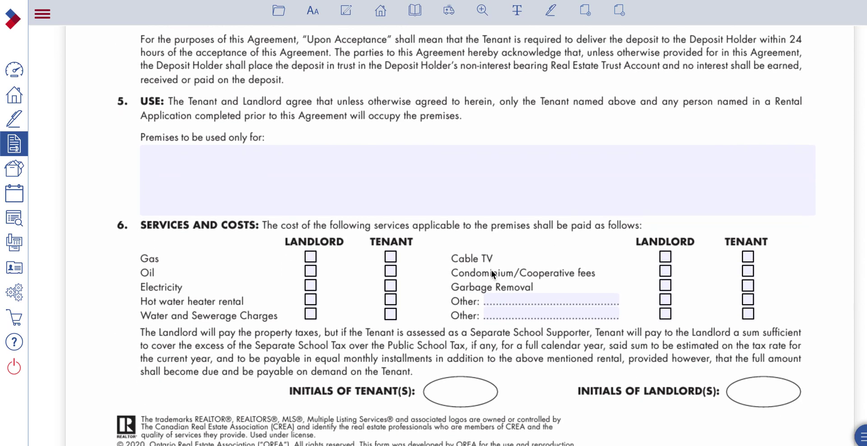
scroll(491, 270, "down", 7)
scroll(491, 270, "up", 20)
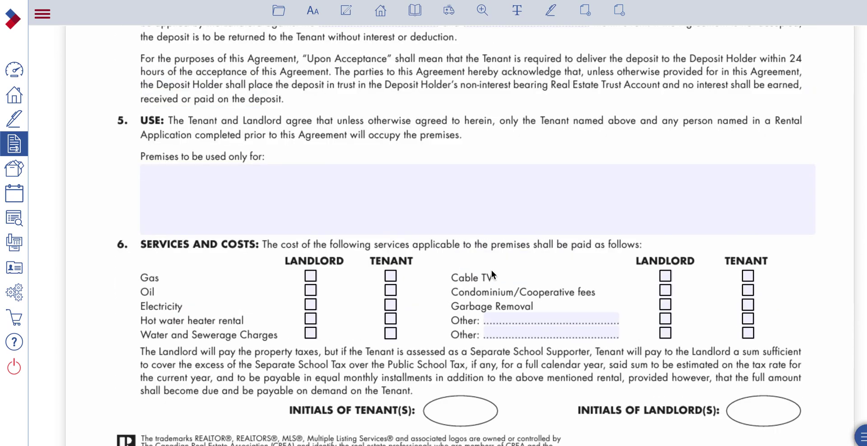
scroll(491, 270, "up", 5)
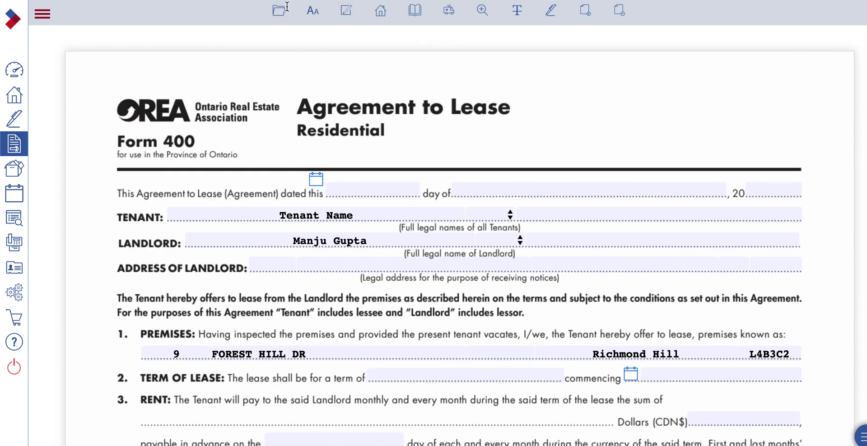
mouse_move(280, 14)
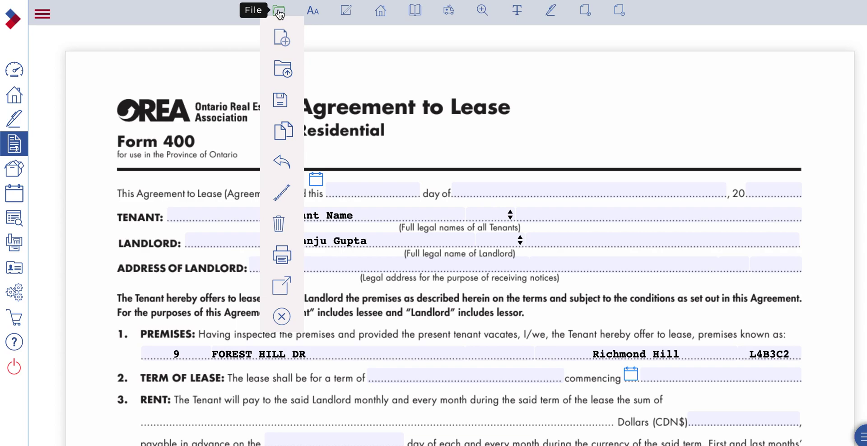